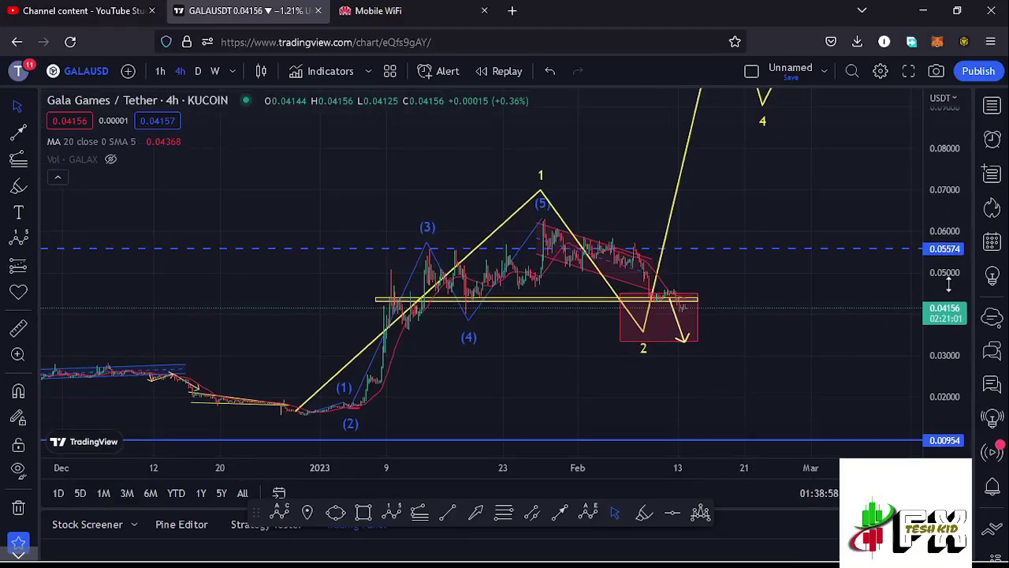
- Stretch and zoom the 4h chart onto the wave 1 peak and wave 2 pullback, keeping waves (3)–(4) visible
drag(948, 286, 948, 284)
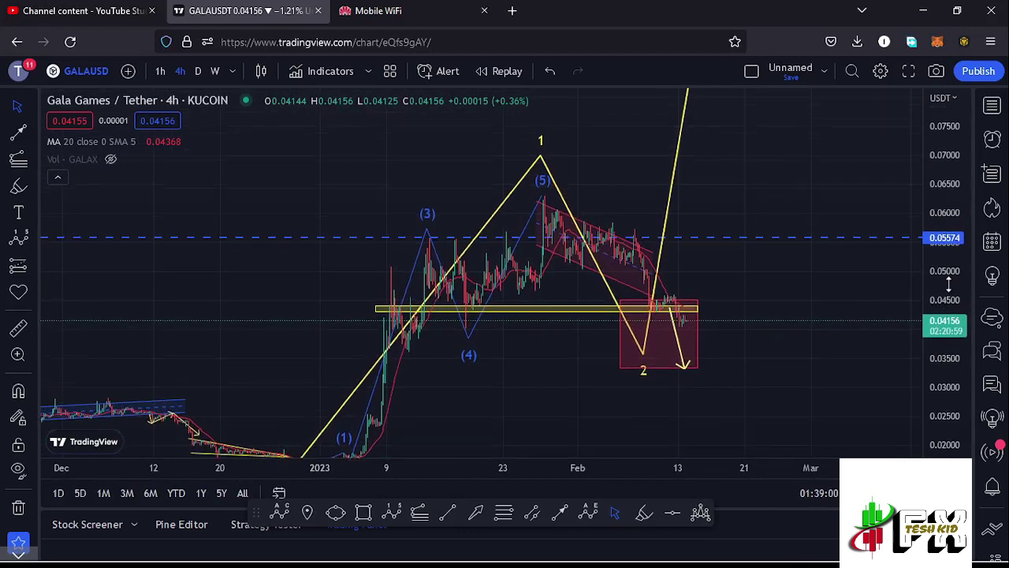
scroll(792, 293, up, 3)
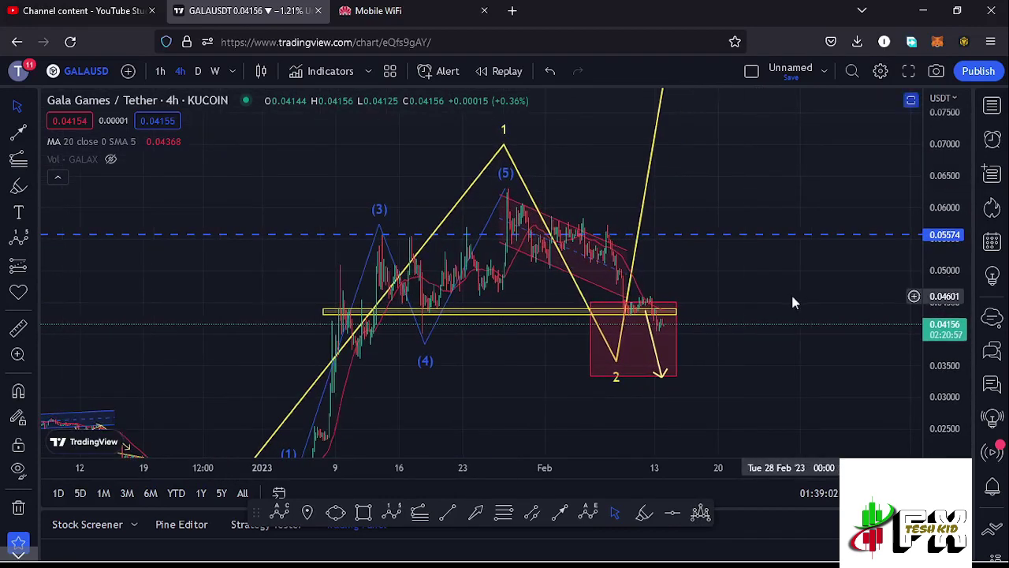
scroll(784, 298, up, 3)
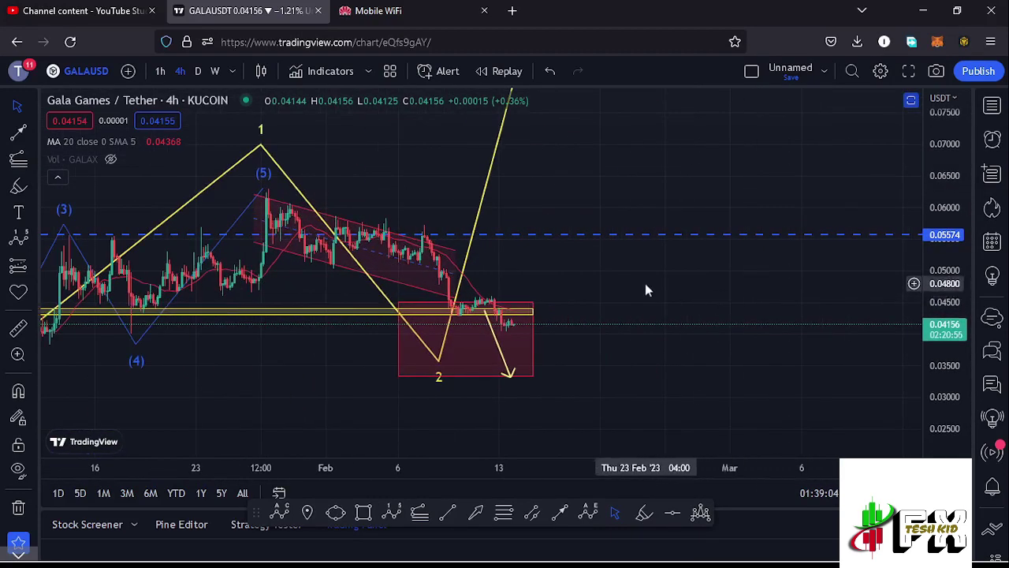
drag(647, 289, 848, 277)
drag(748, 267, 800, 264)
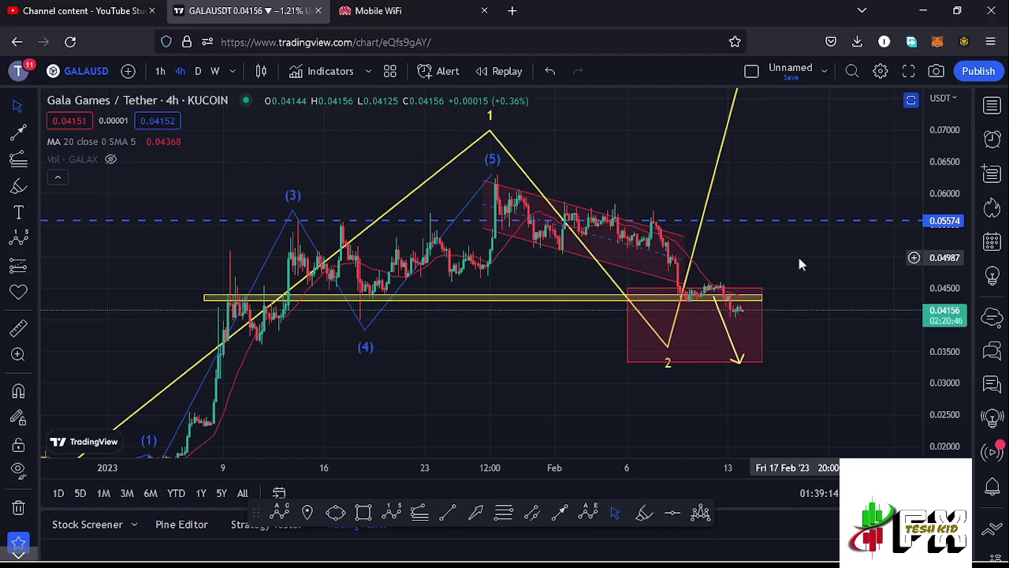
- Delete the yellow downward arrow below the support line near 0.0445, then zoom out to subwaves (1)–(5)
click(744, 297)
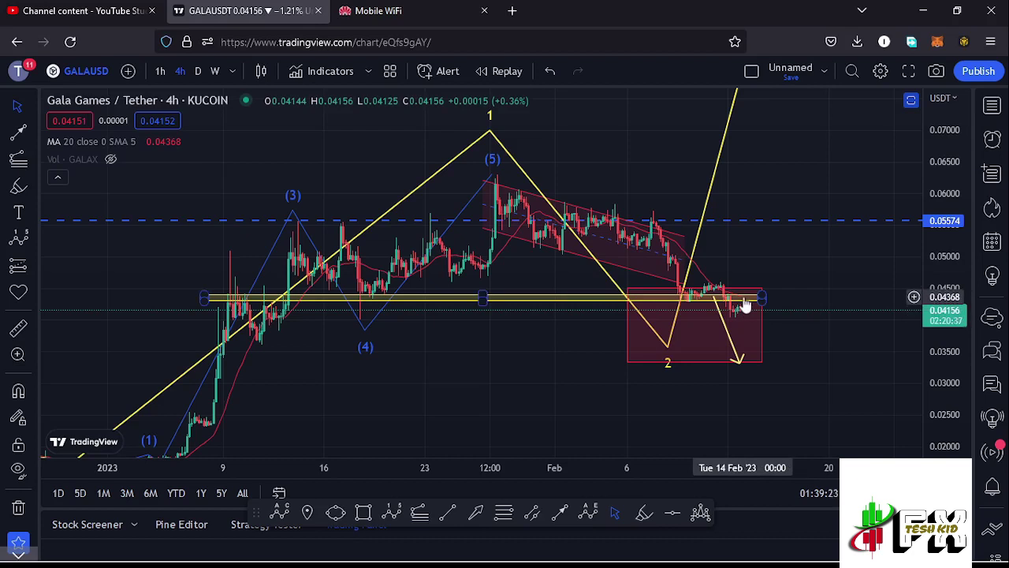
click(737, 359)
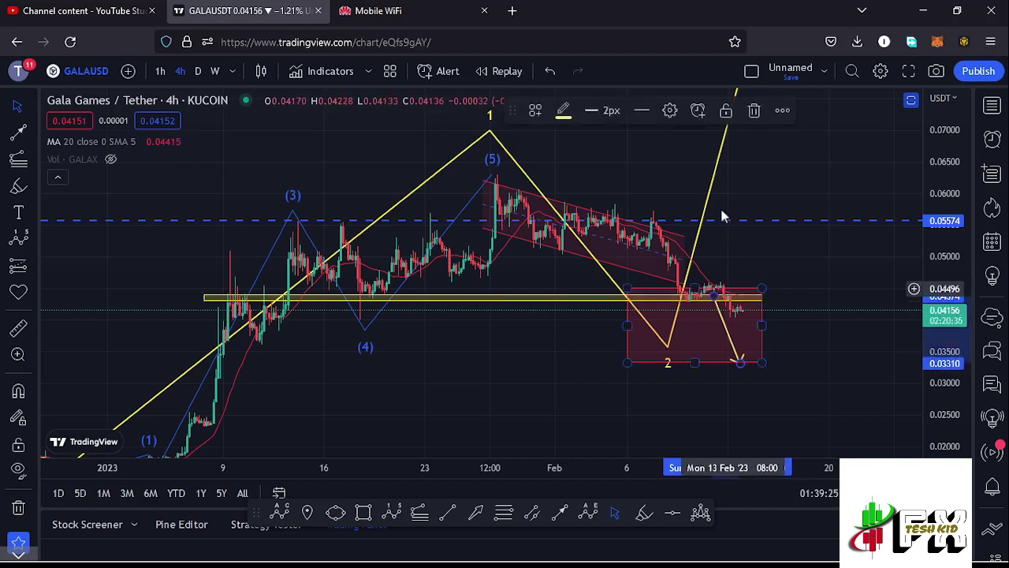
click(754, 111)
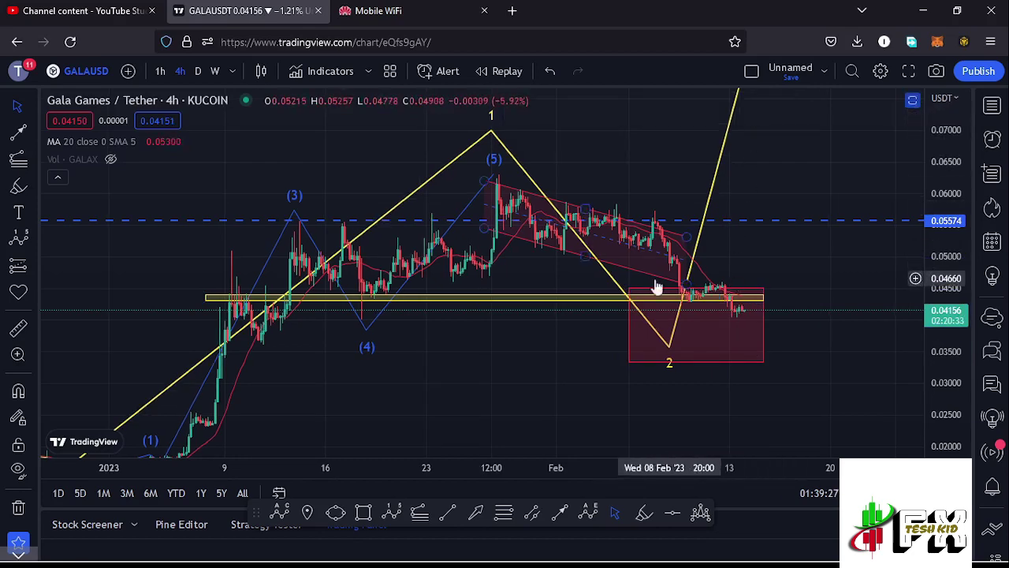
click(725, 297)
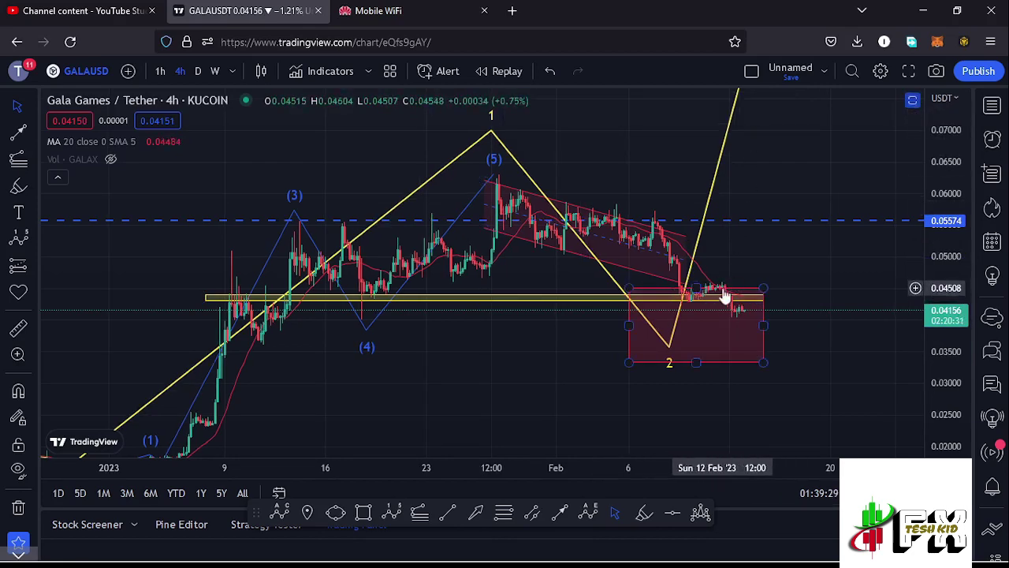
scroll(674, 278, up, 2)
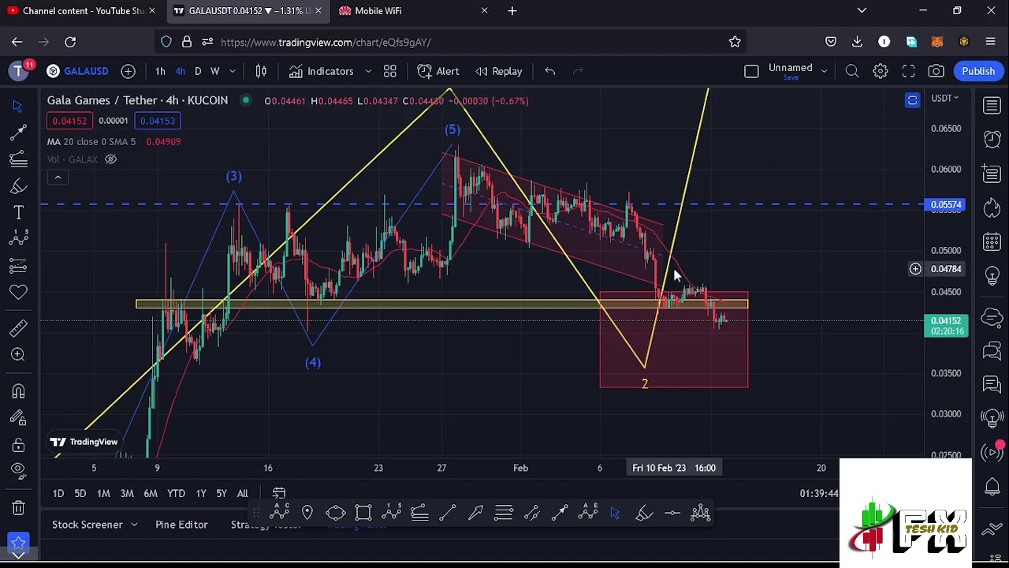
scroll(638, 228, down, 3)
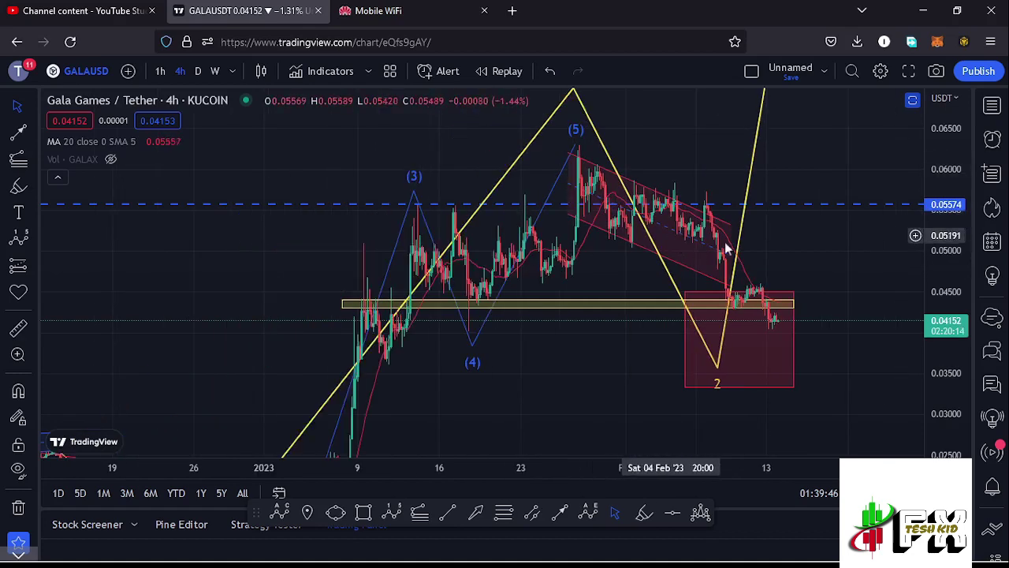
scroll(951, 183, down, 5)
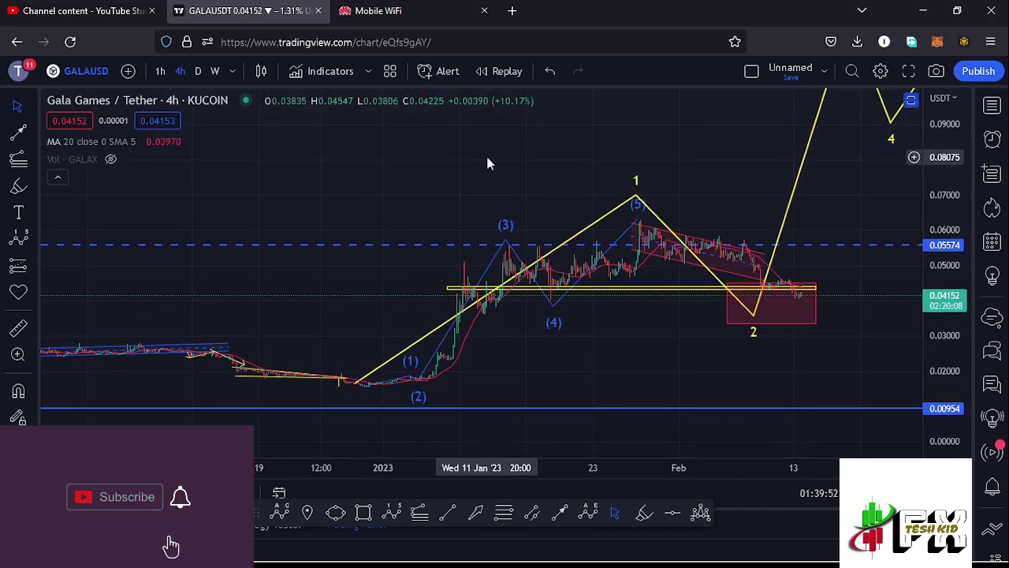
drag(660, 158, 592, 157)
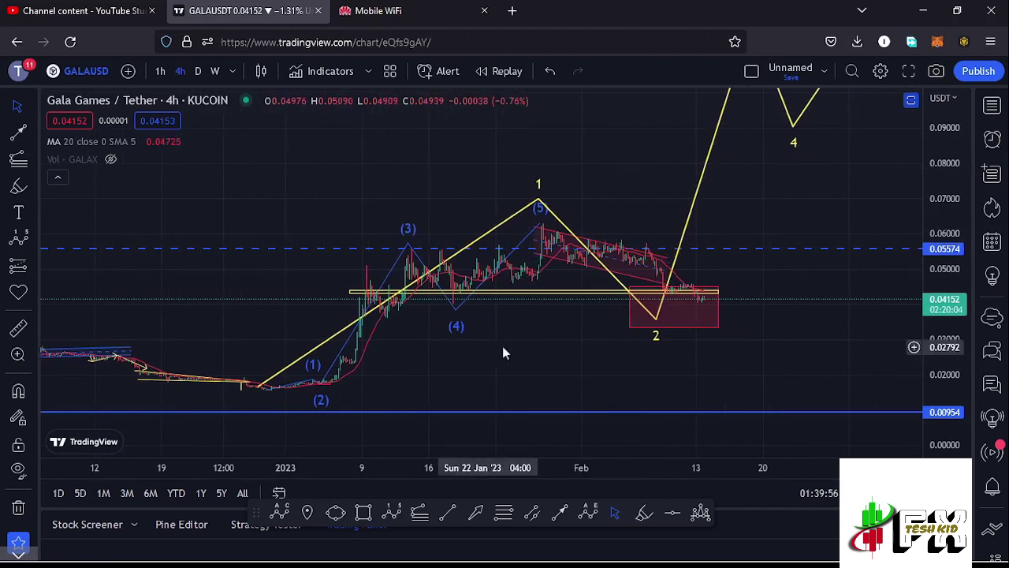
scroll(502, 346, up, 3)
scroll(489, 363, up, 2)
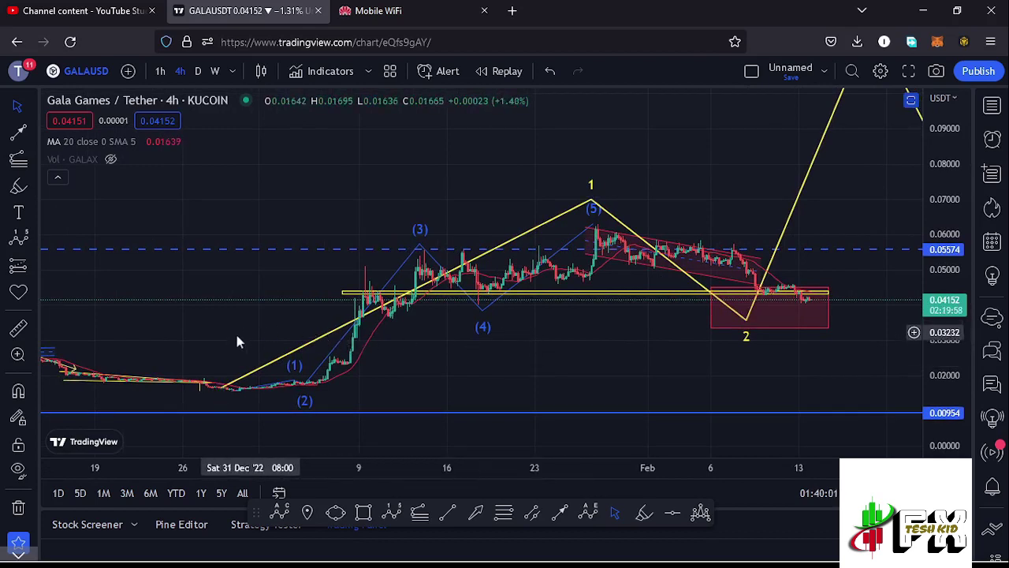
click(303, 372)
key(Escape)
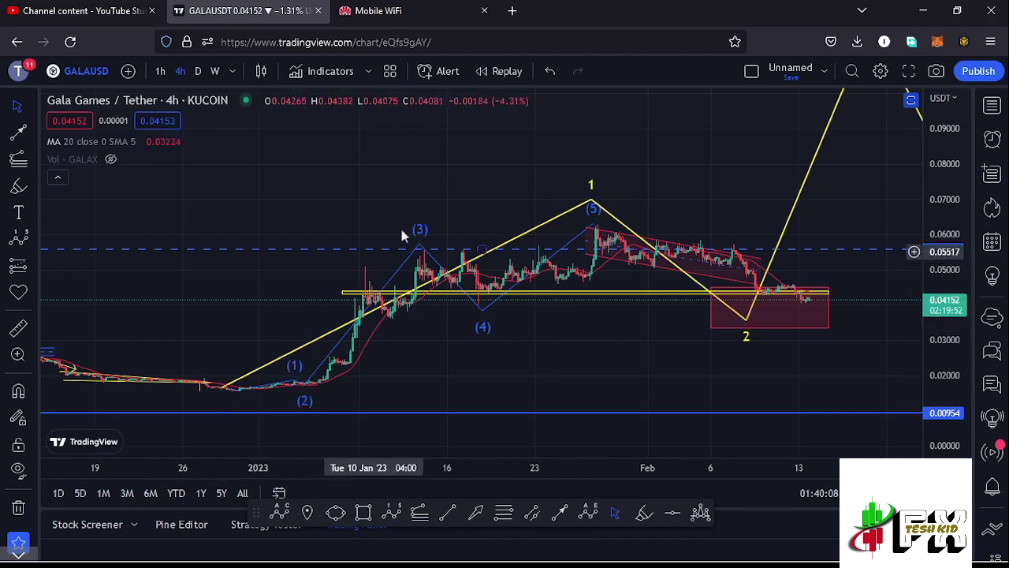
click(596, 229)
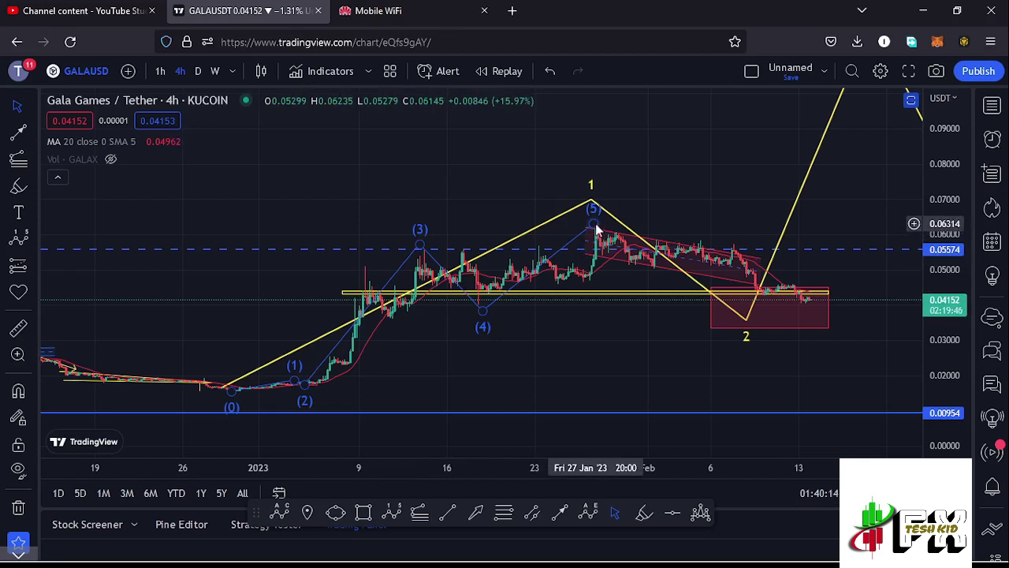
click(604, 162)
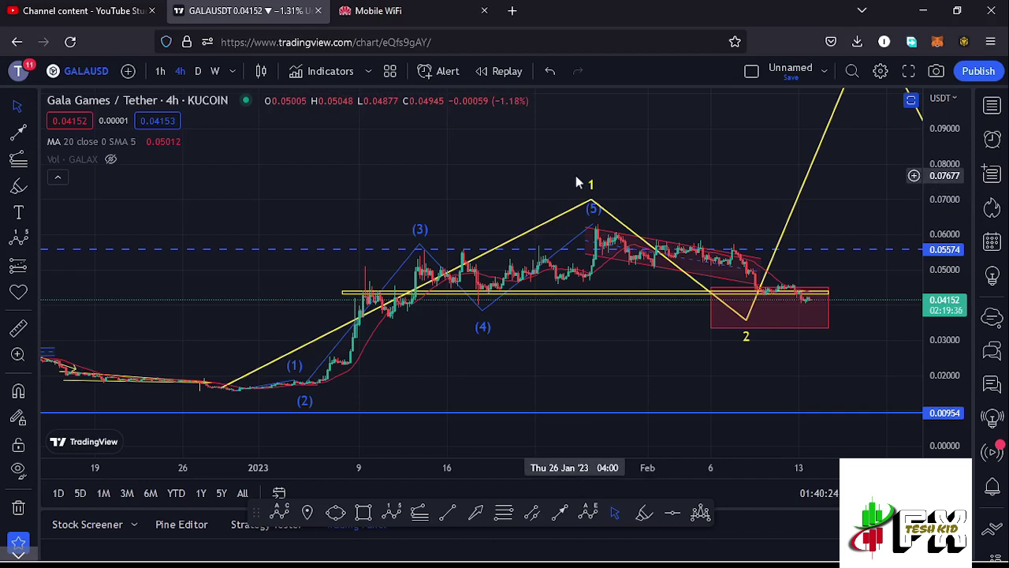
- Draw a Fib retracement from the 0.01555 Dec 30 low to the wave (5) high and fit its levels
click(504, 516)
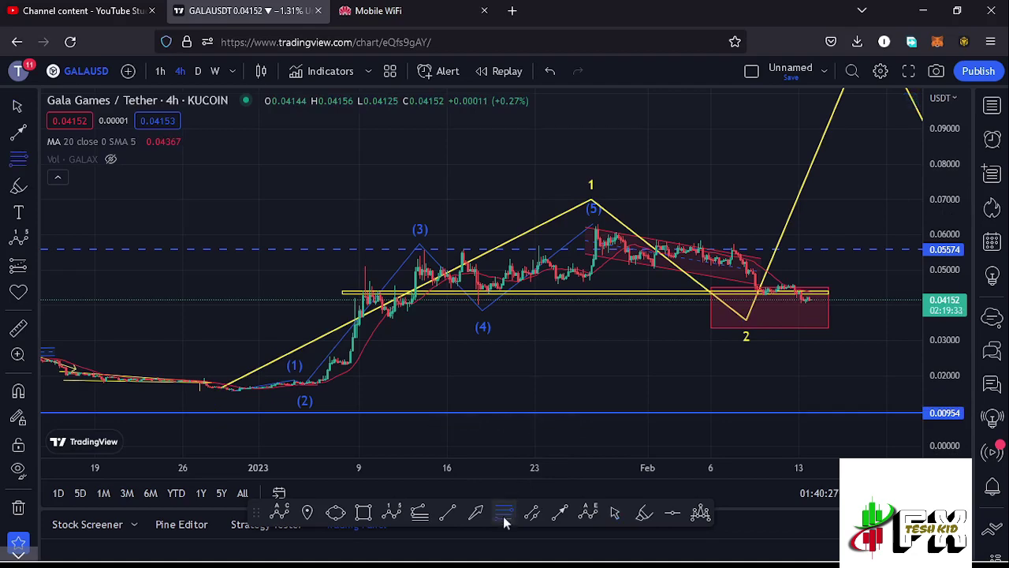
click(233, 392)
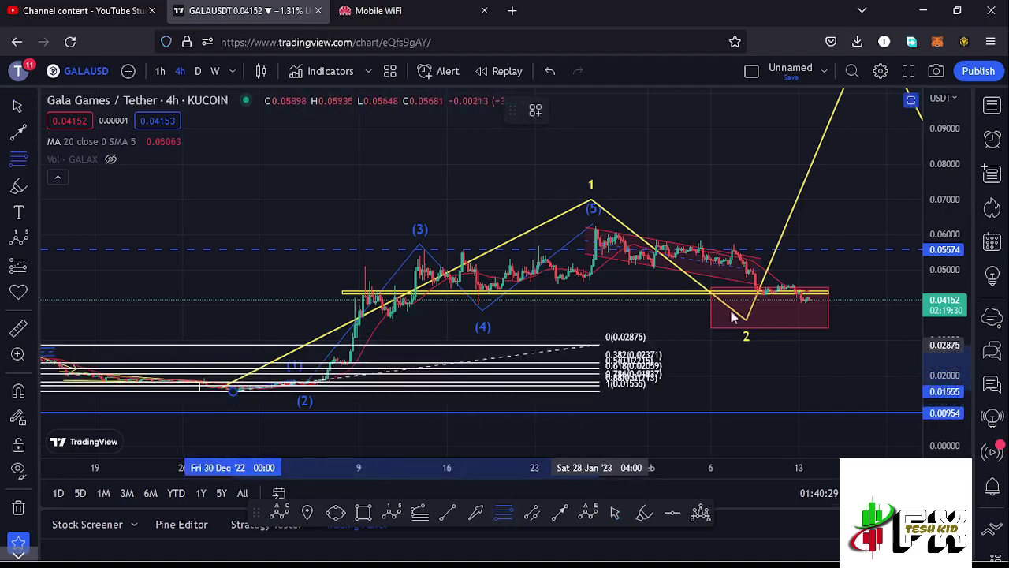
click(821, 222)
drag(867, 264, 772, 246)
mouse_move(944, 269)
mouse_down()
mouse_move(944, 284)
mouse_move(944, 272)
mouse_up()
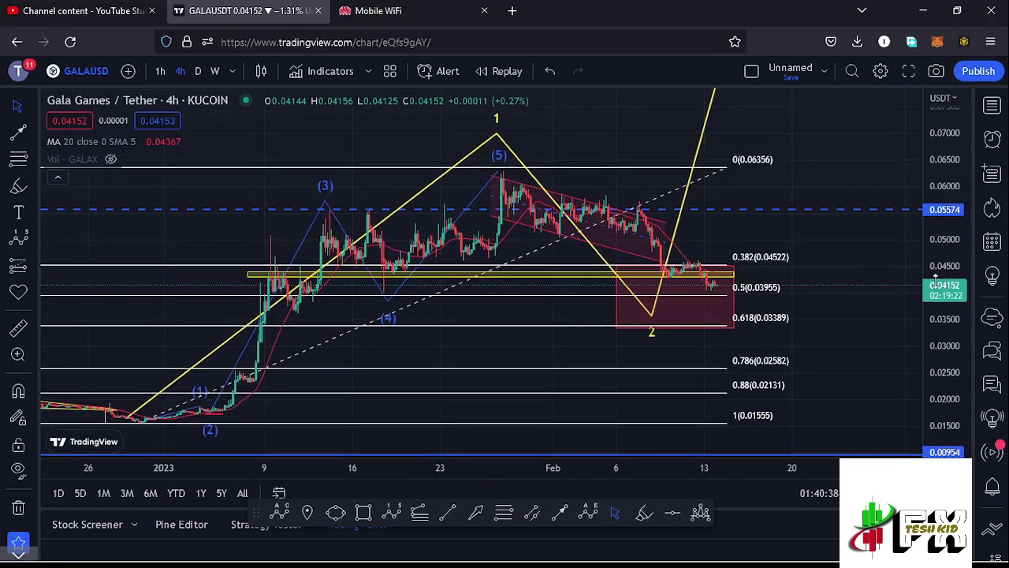
drag(838, 309, 868, 312)
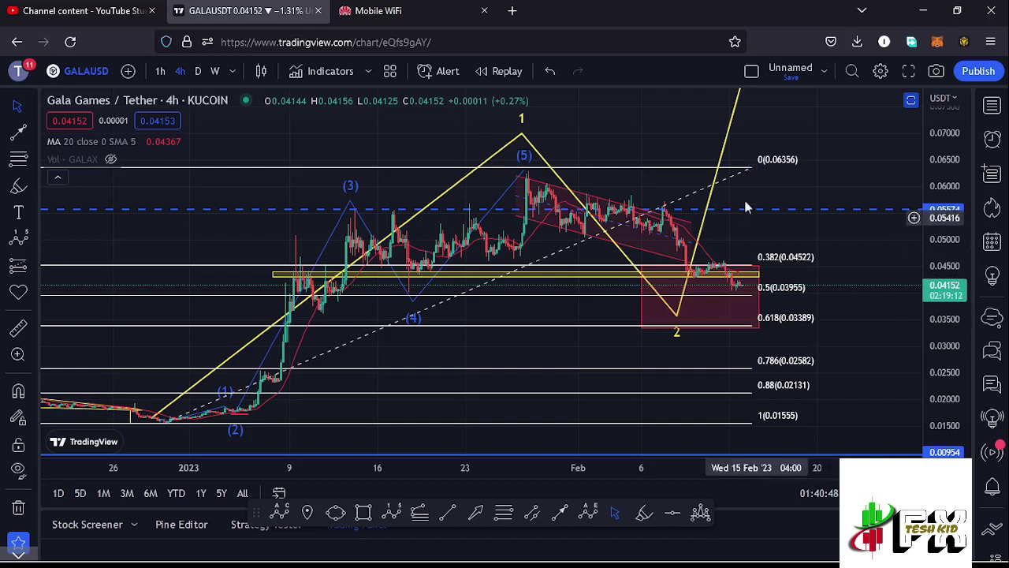
- Delete the Fib retracement and frame the yellow projection to wave 3 near 0.12 and wave 4 near 0.09
click(749, 168)
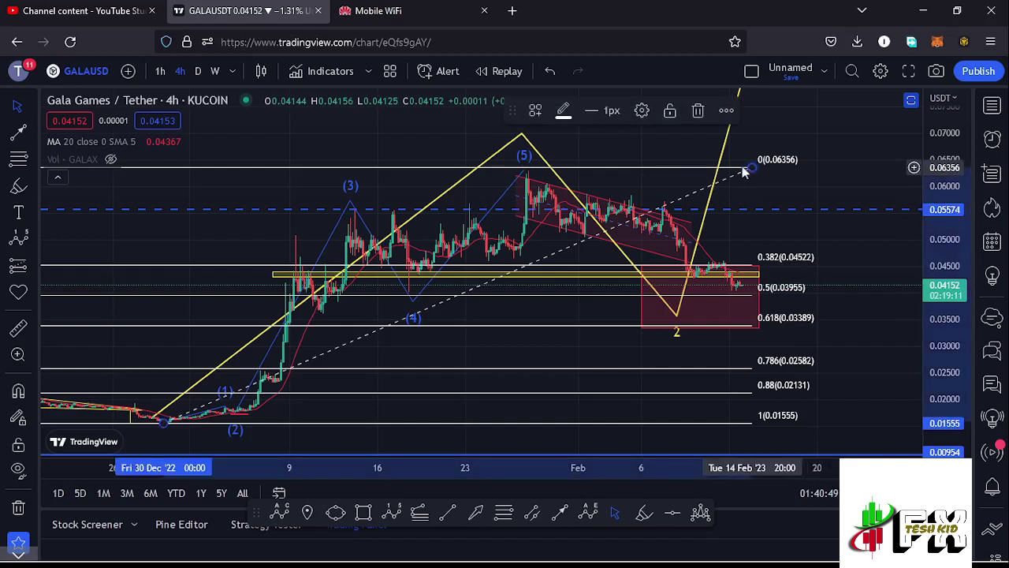
click(699, 113)
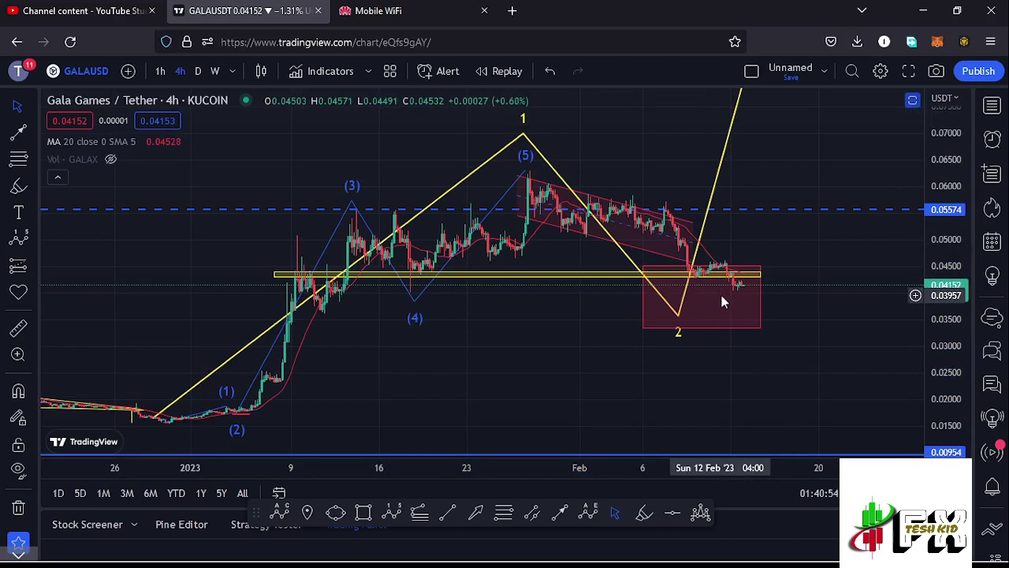
drag(814, 261, 724, 209)
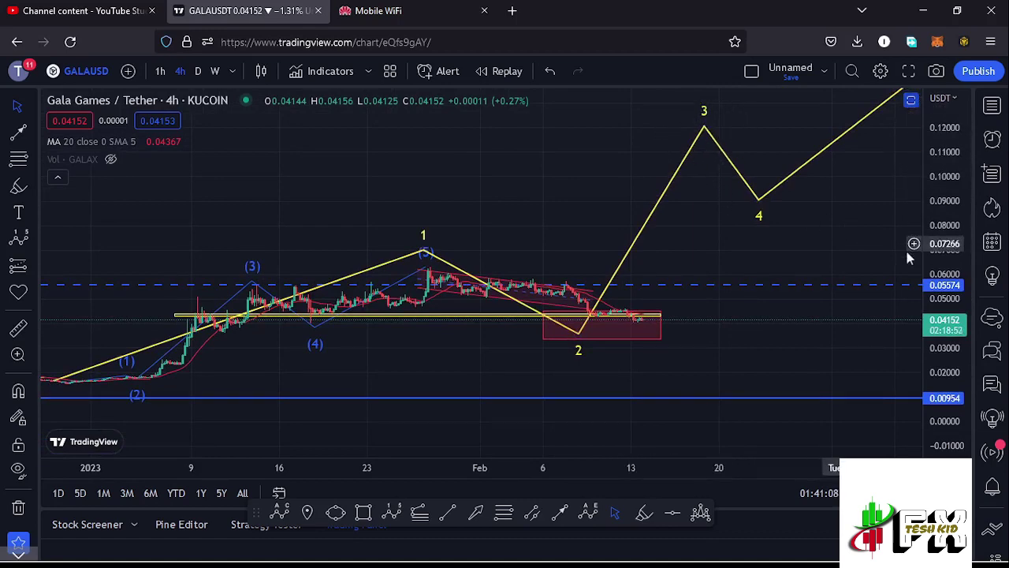
click(748, 353)
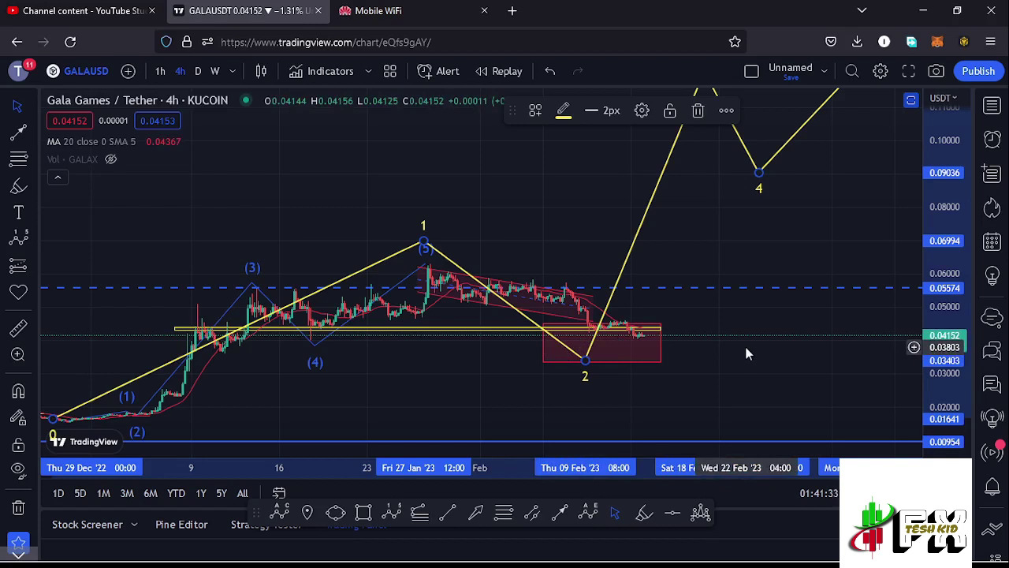
drag(786, 292, 714, 354)
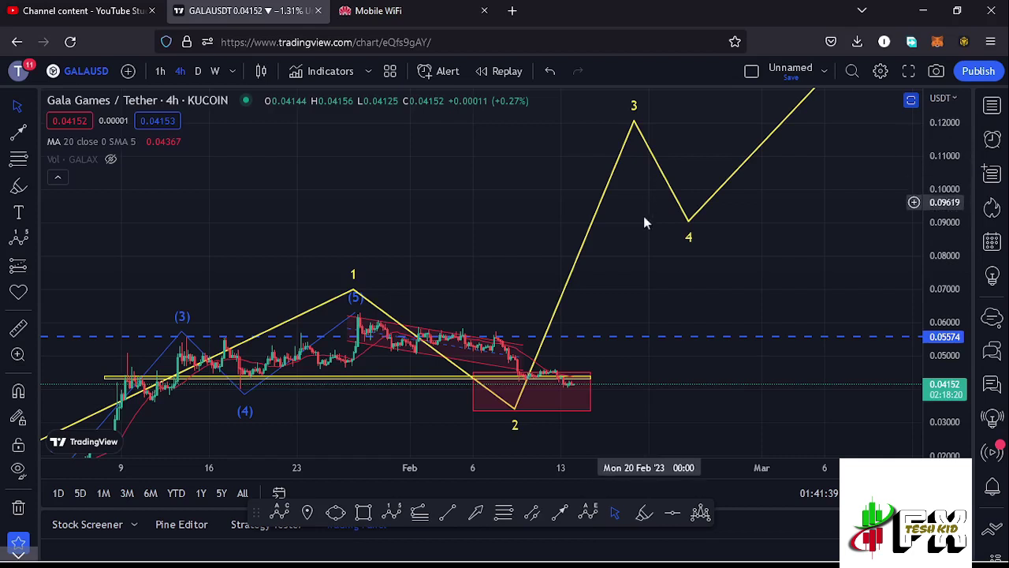
- Draw a circled 1–5 Elliott impulse sub-wave rising from the wave 2 low
click(391, 513)
click(517, 406)
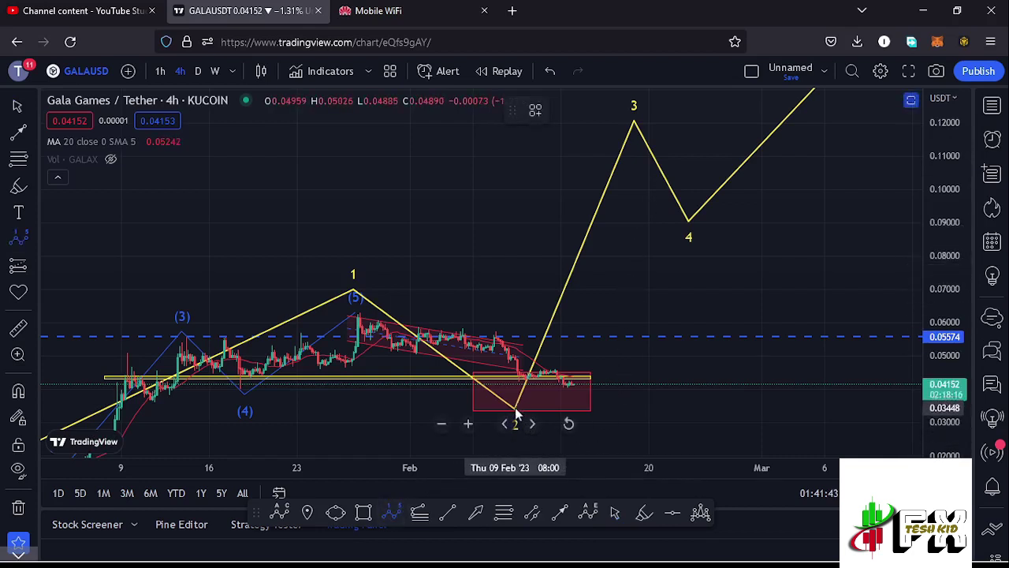
click(492, 350)
click(526, 365)
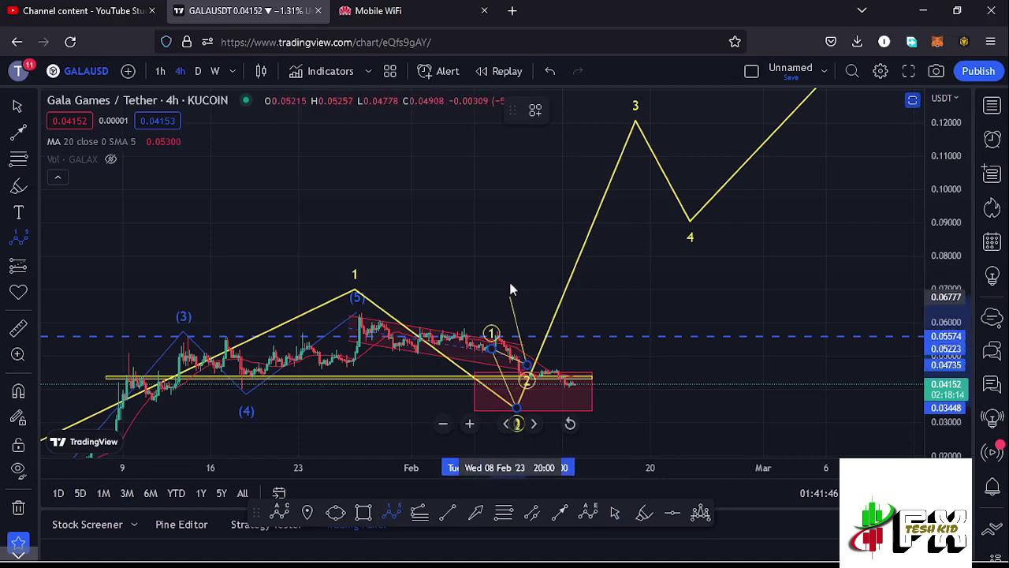
click(510, 271)
click(548, 285)
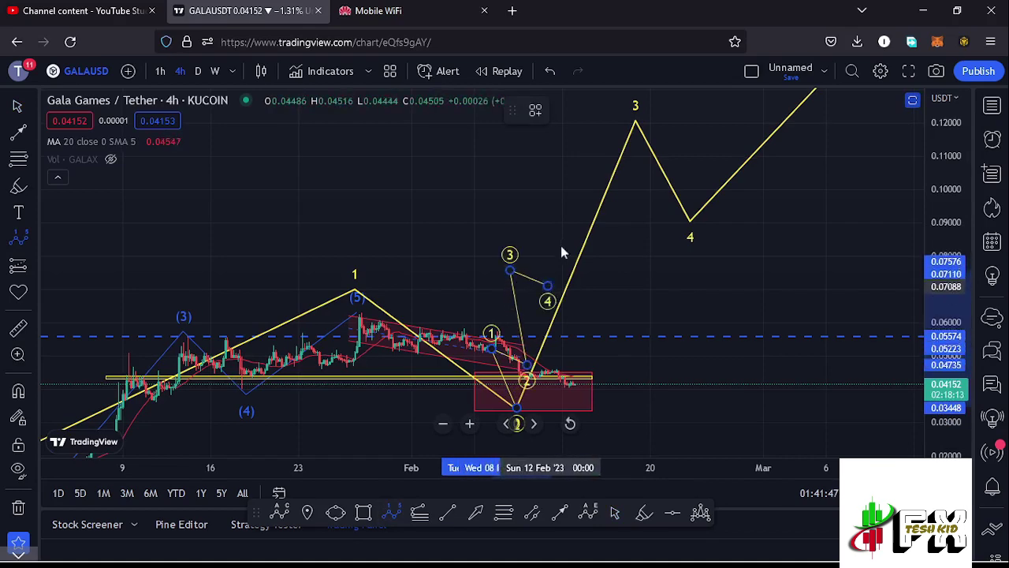
click(584, 162)
- Zoom in on the recent candles at 0.04152 inside the support box below the 0.0445 line
drag(641, 222, 645, 254)
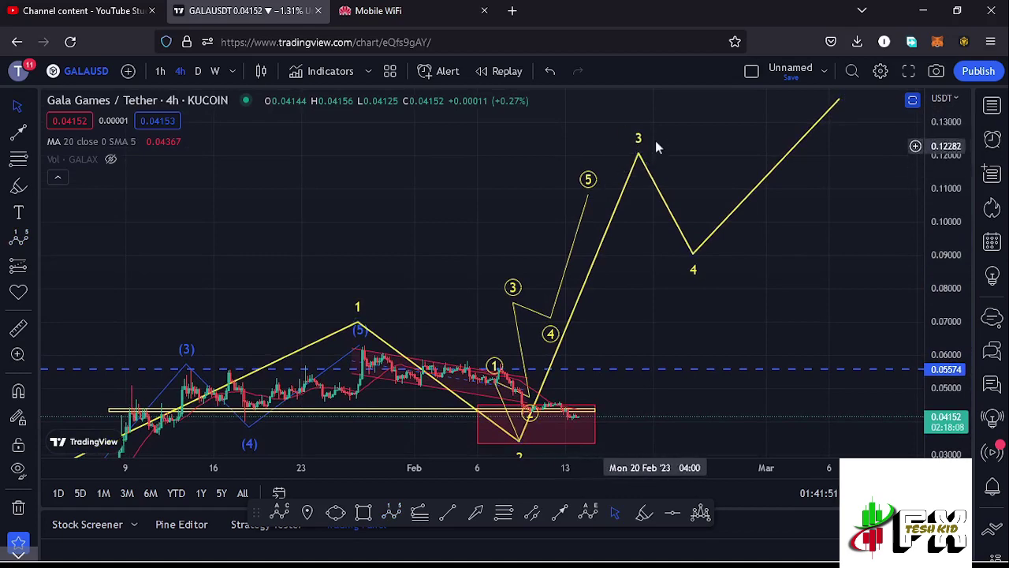
drag(648, 324, 727, 221)
drag(944, 278, 943, 284)
scroll(671, 304, up, 3)
drag(671, 305, 816, 313)
scroll(816, 313, up, 2)
drag(757, 296, 804, 279)
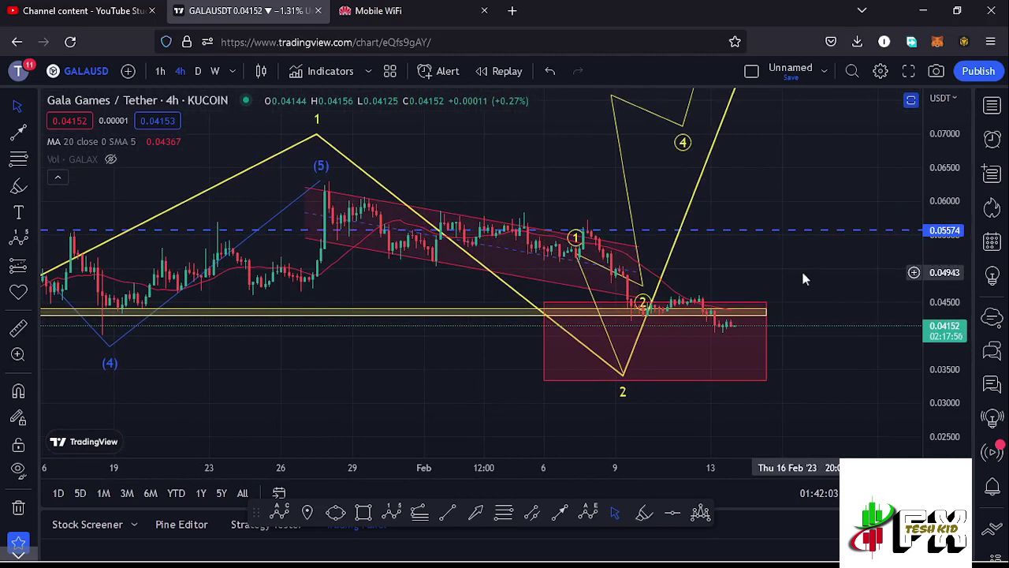
- Select the yellow support line and zoom out to show the full wave count
click(701, 314)
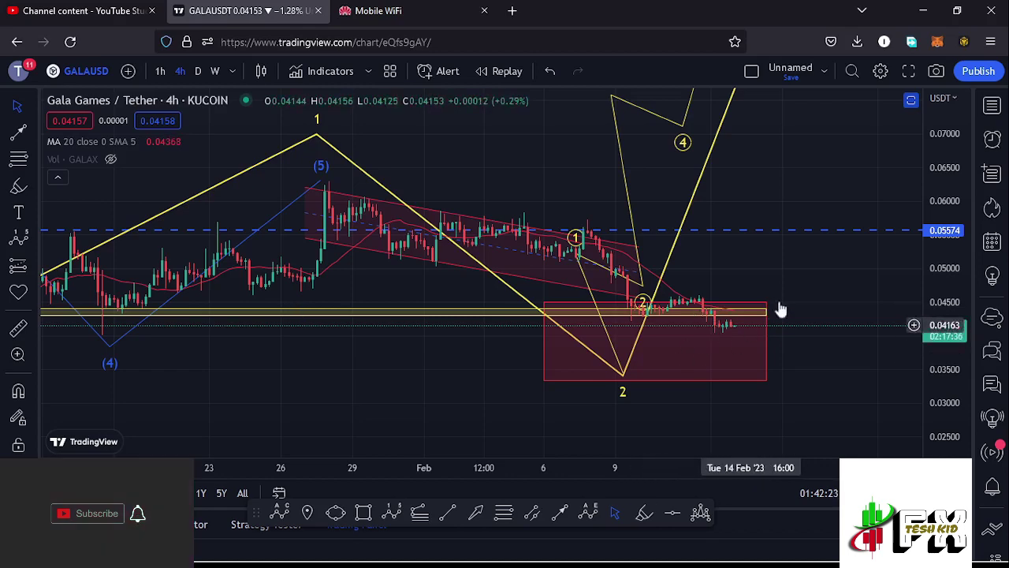
scroll(796, 252, down, 3)
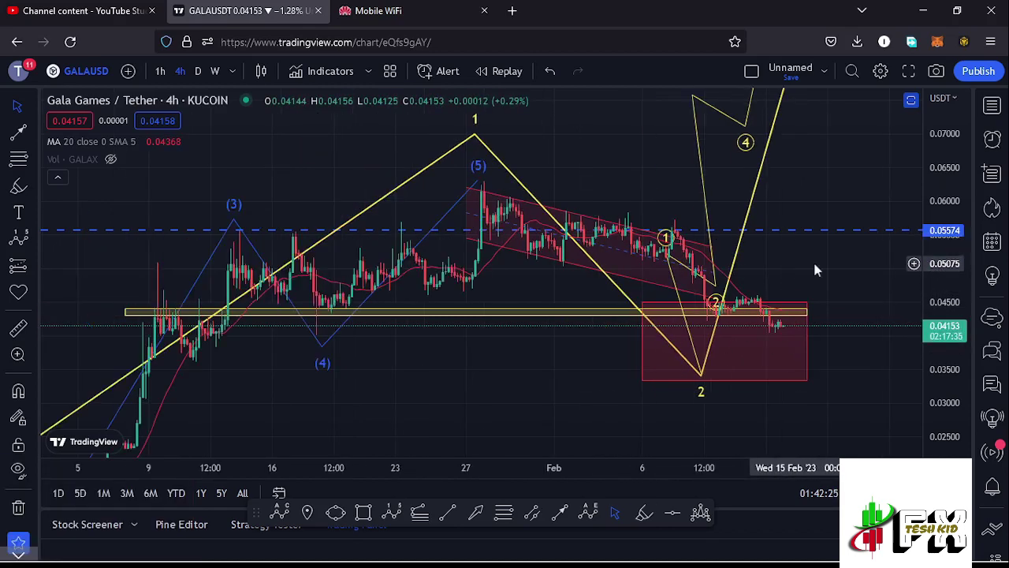
click(912, 101)
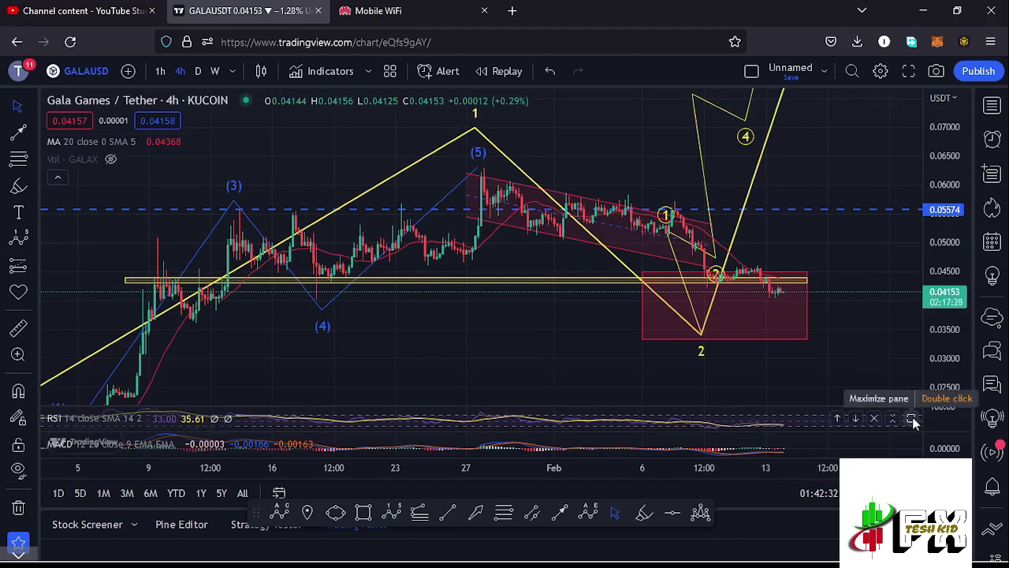
click(916, 418)
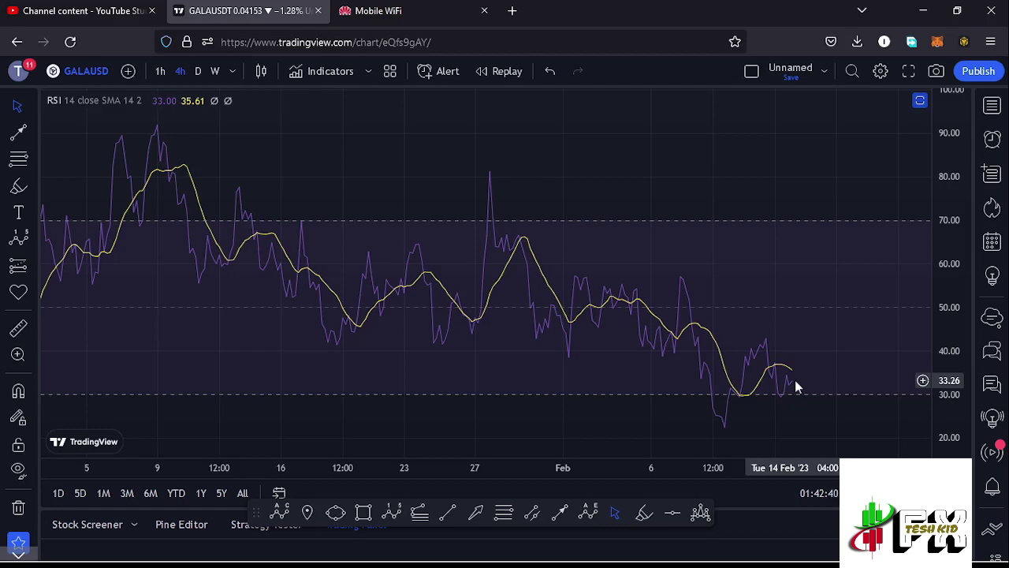
click(919, 101)
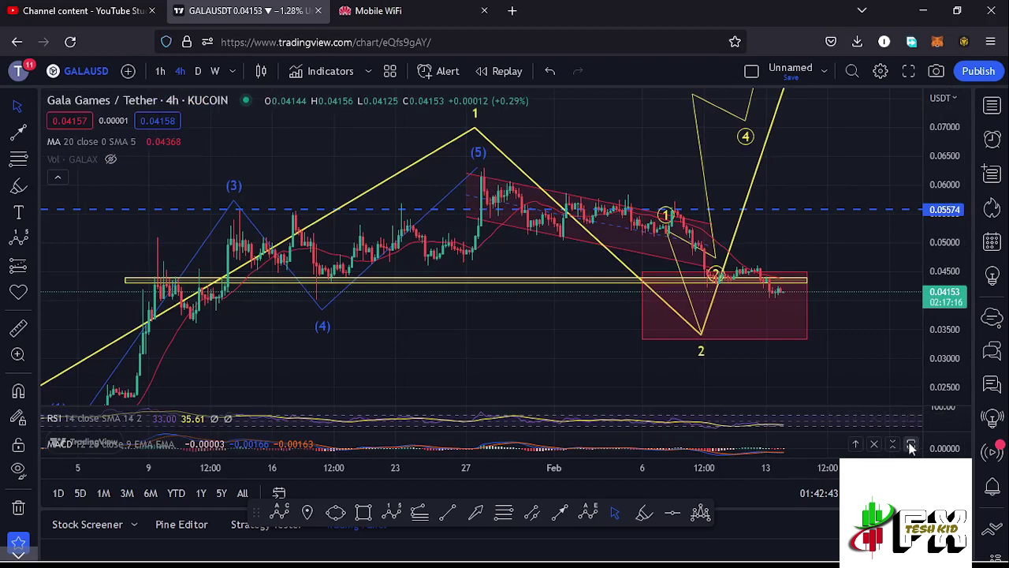
click(910, 444)
scroll(755, 373, up, 5)
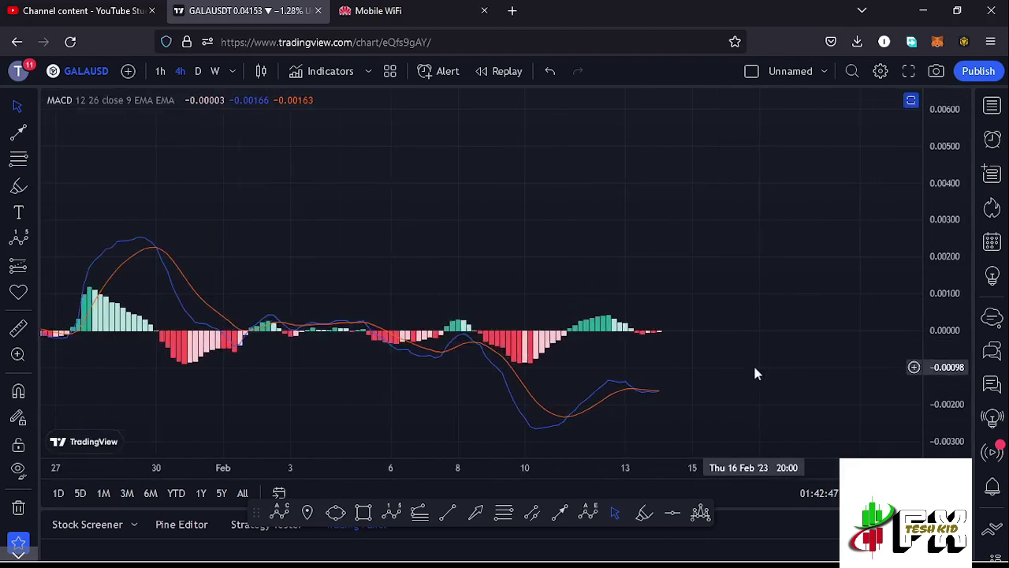
click(910, 101)
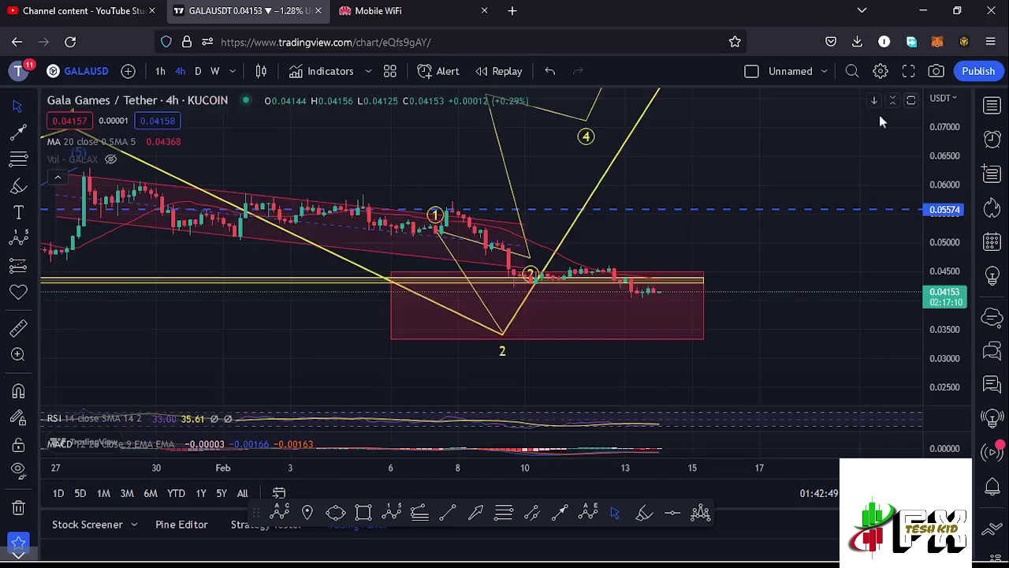
- Switch to 1D candles and zoom out to reveal the (A)-(B)-(C) count and Fib levels up to 0.84067
click(200, 72)
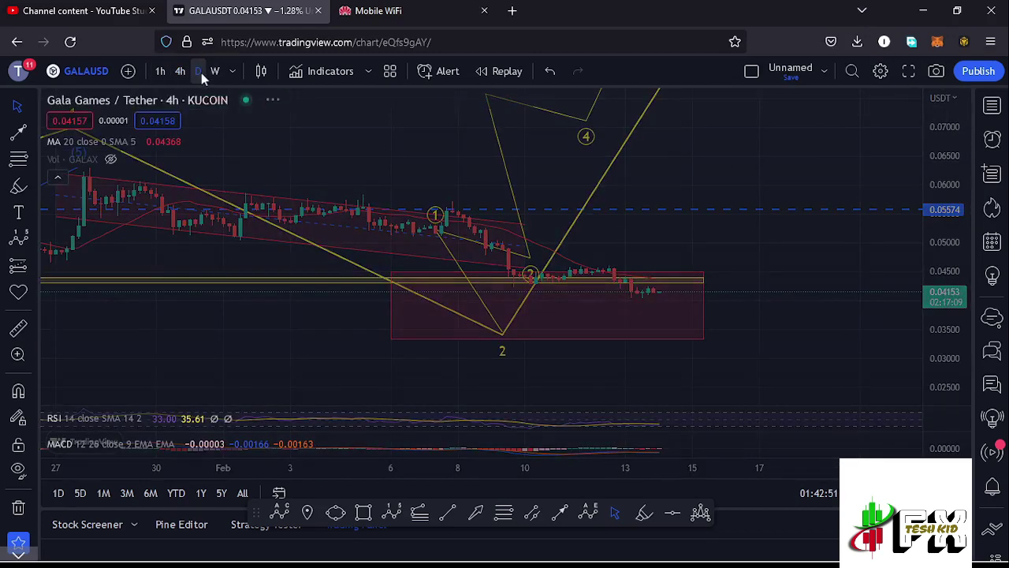
drag(406, 259, 600, 239)
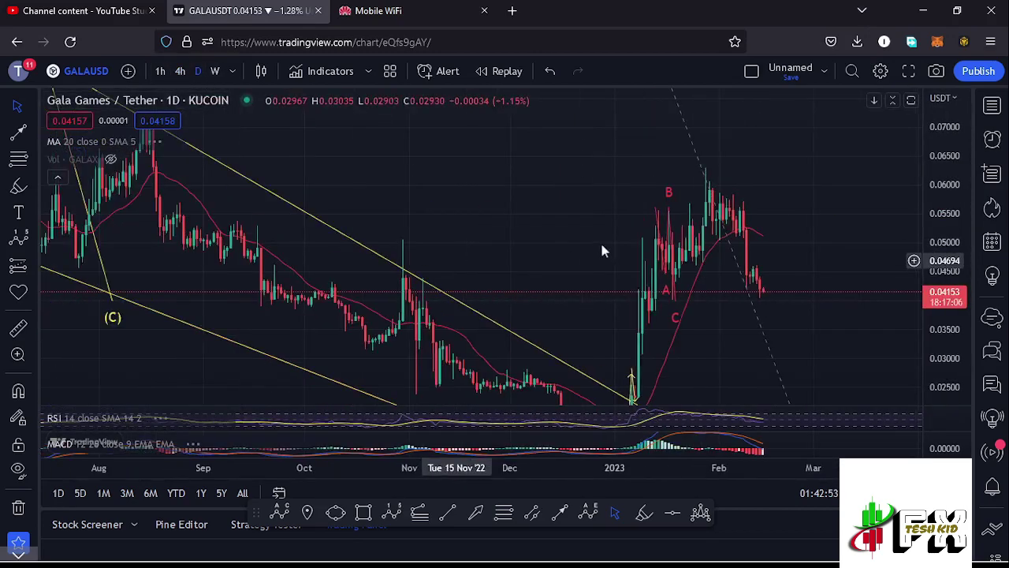
scroll(962, 154, down, 5)
drag(944, 181, 936, 212)
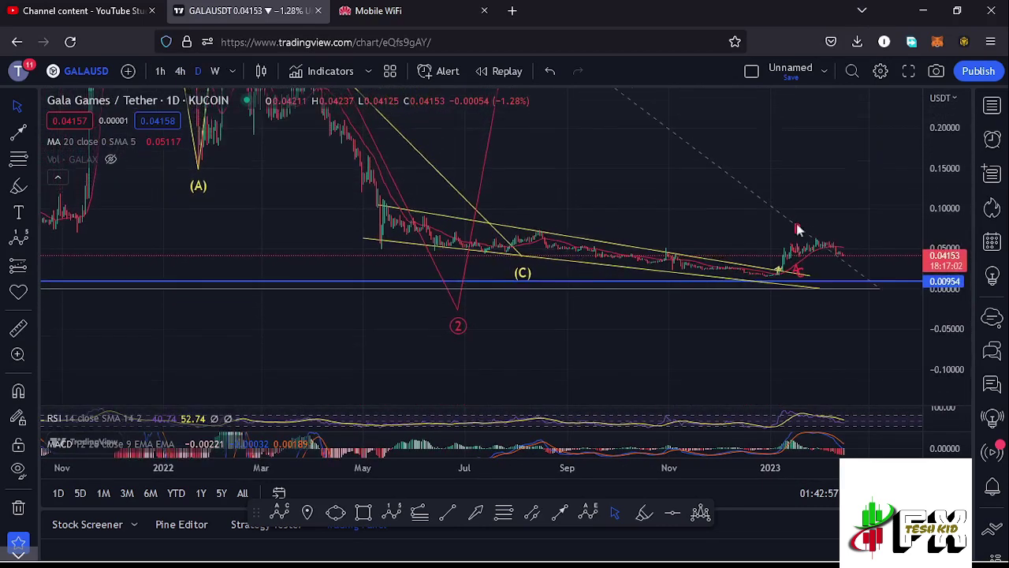
scroll(558, 263, down, 4)
drag(946, 144, 943, 183)
drag(854, 200, 803, 333)
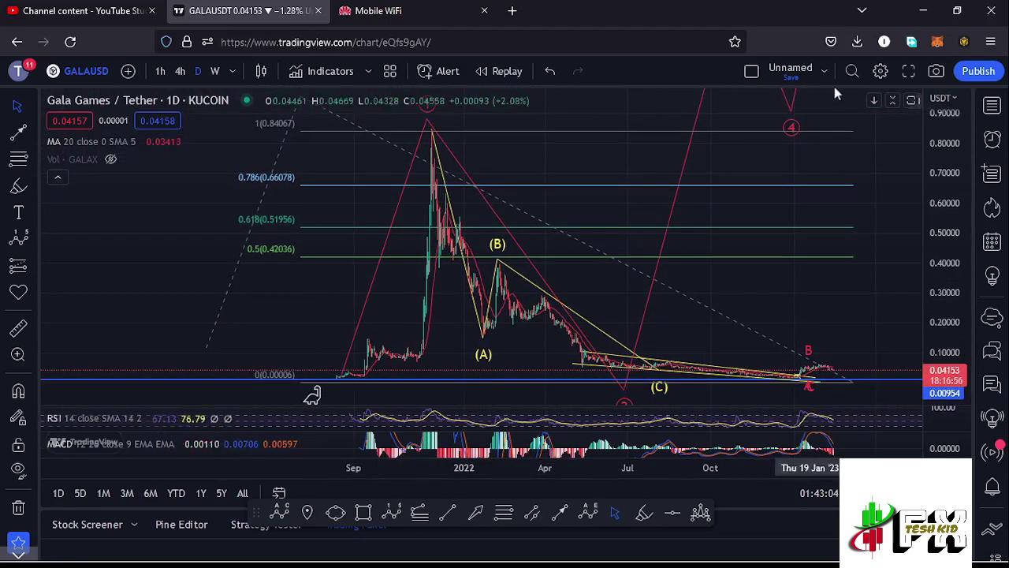
- Maximize the price pane to hide RSI and MACD, then compress and re-center the daily chart
click(911, 100)
drag(955, 131, 949, 165)
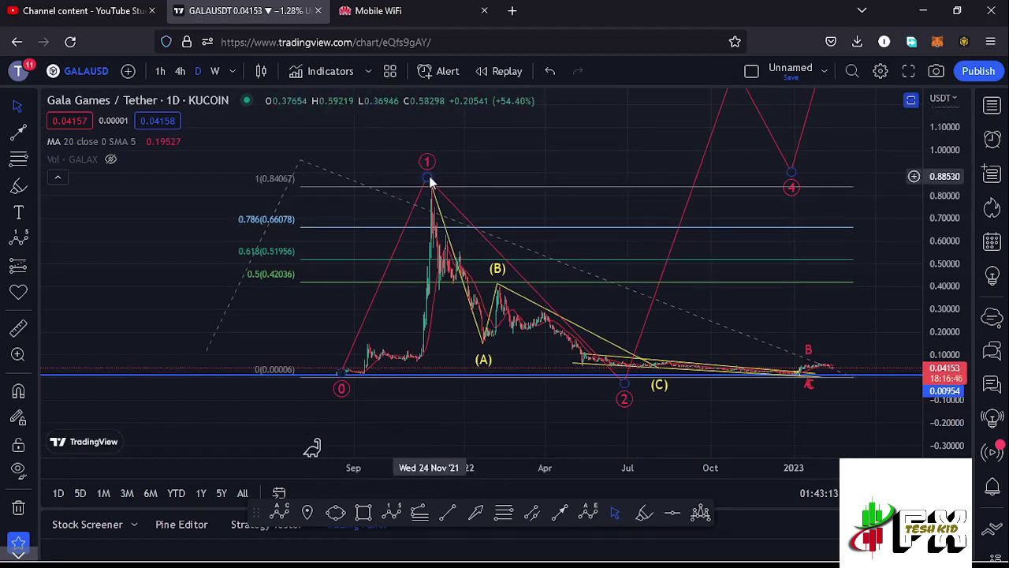
scroll(441, 194, up, 1)
drag(489, 156, 470, 166)
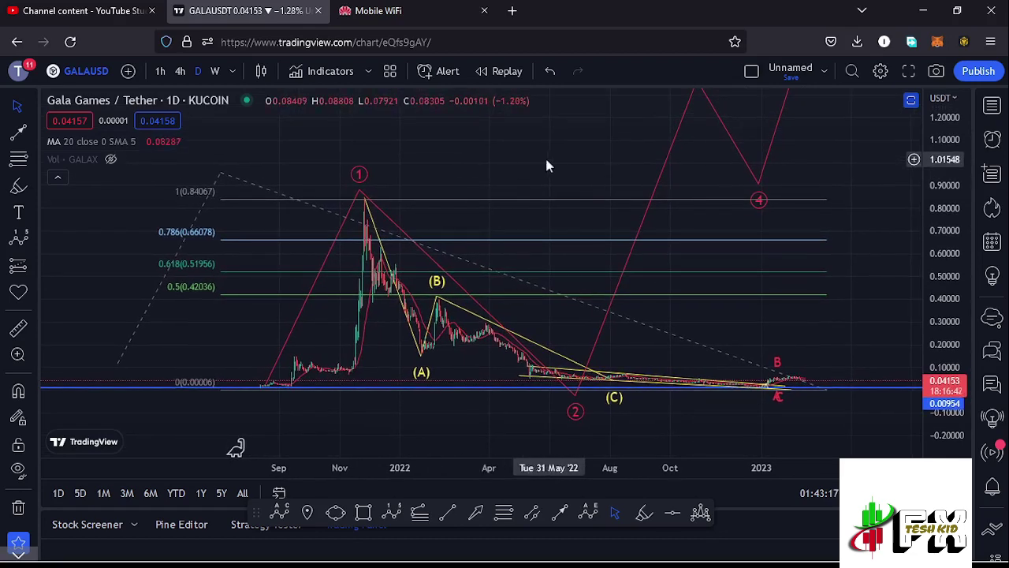
drag(546, 160, 532, 163)
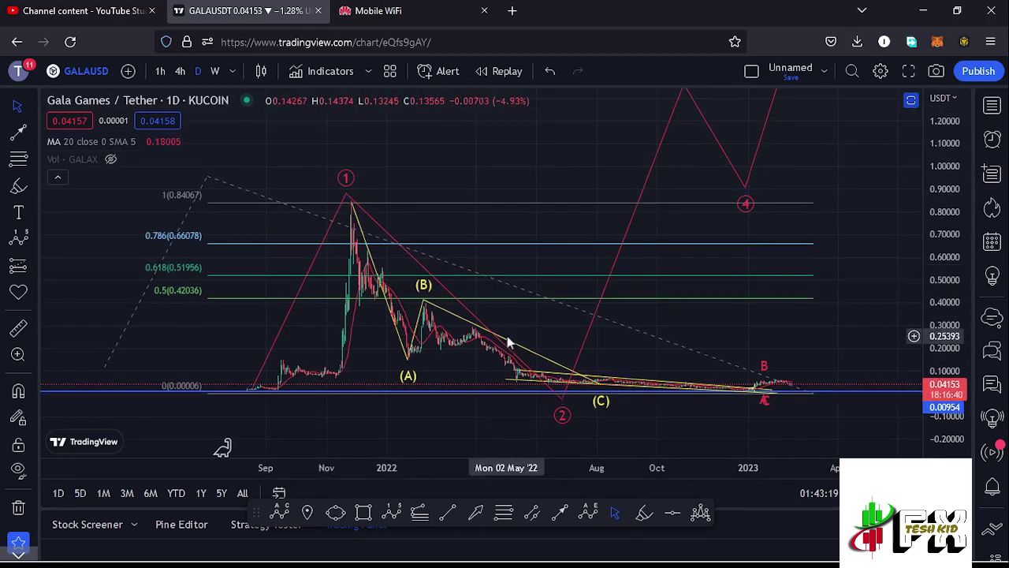
- Fit circled wave 3 at the 1.618 level (1.36017) and wave 5 above 1.50 into view
click(600, 386)
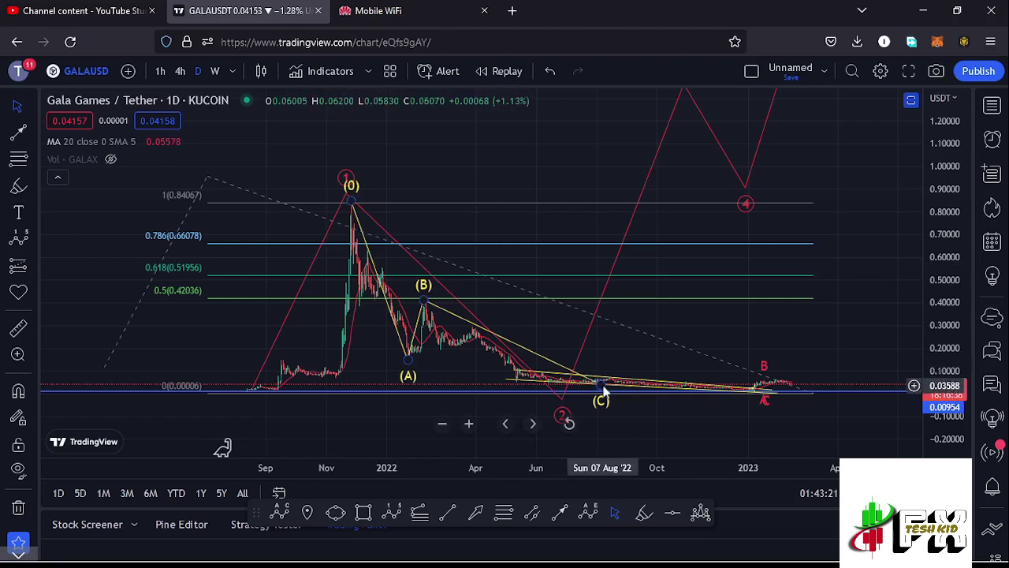
click(544, 406)
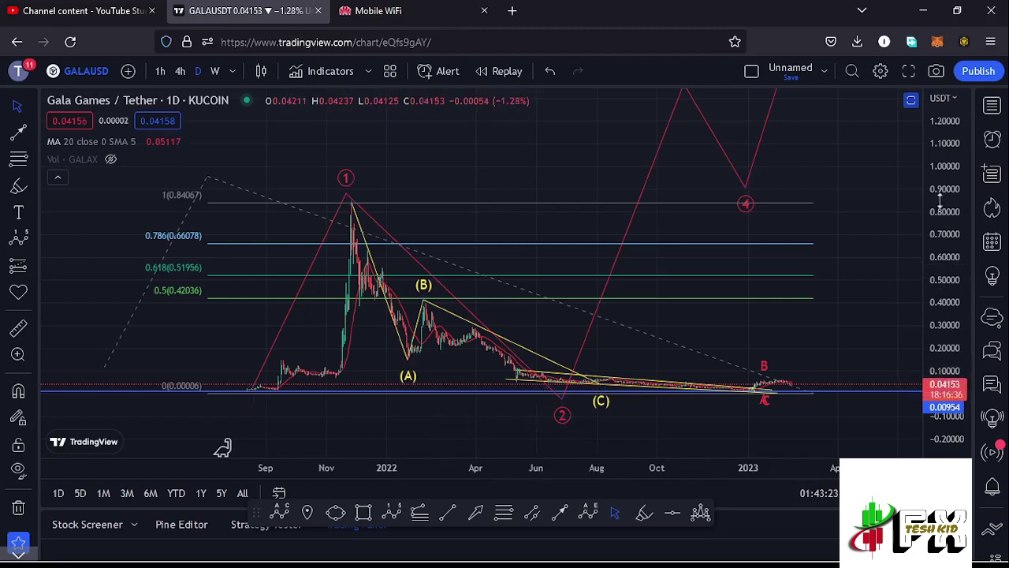
drag(948, 179, 949, 217)
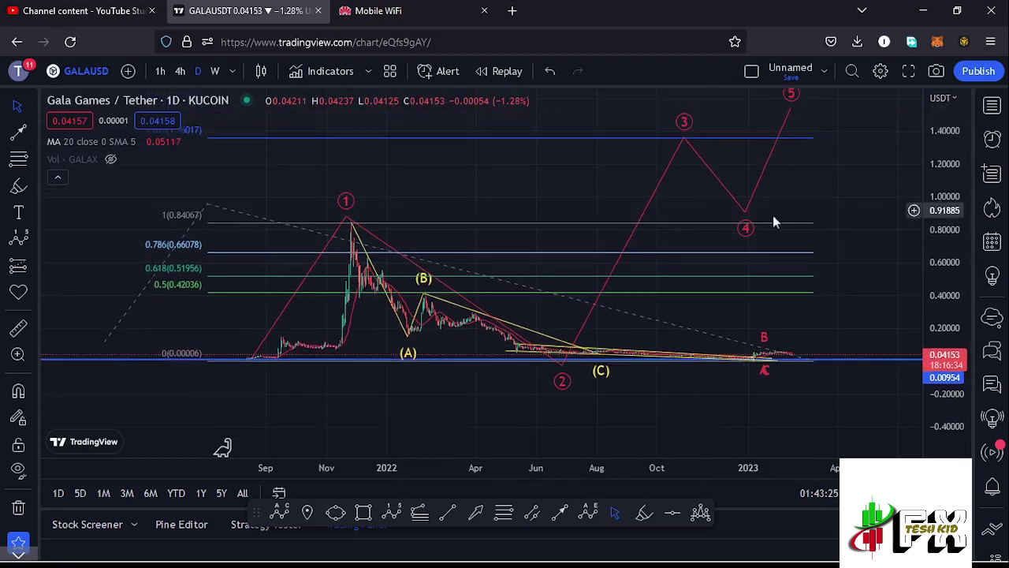
scroll(664, 225, down, 3)
scroll(635, 192, up, 2)
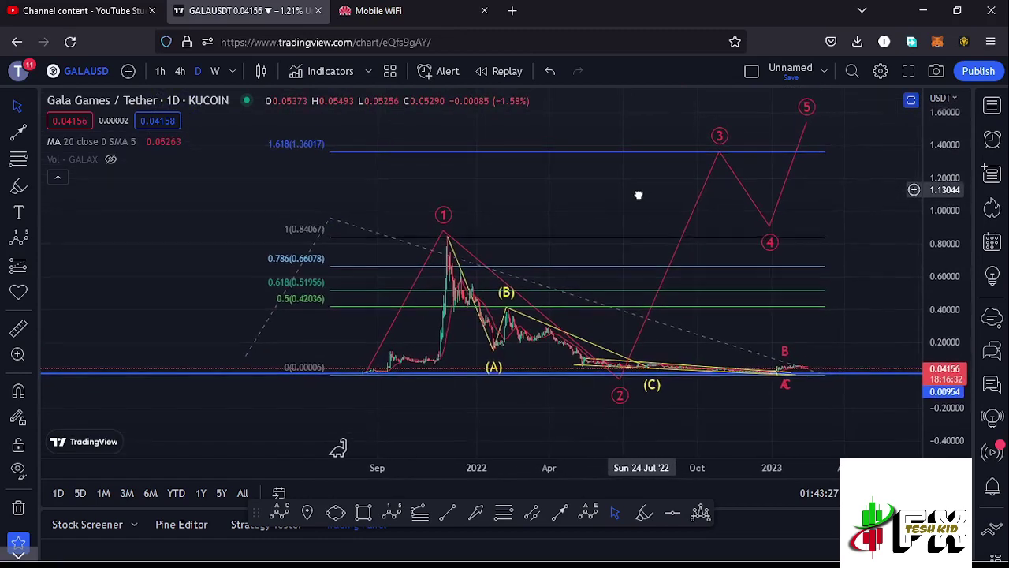